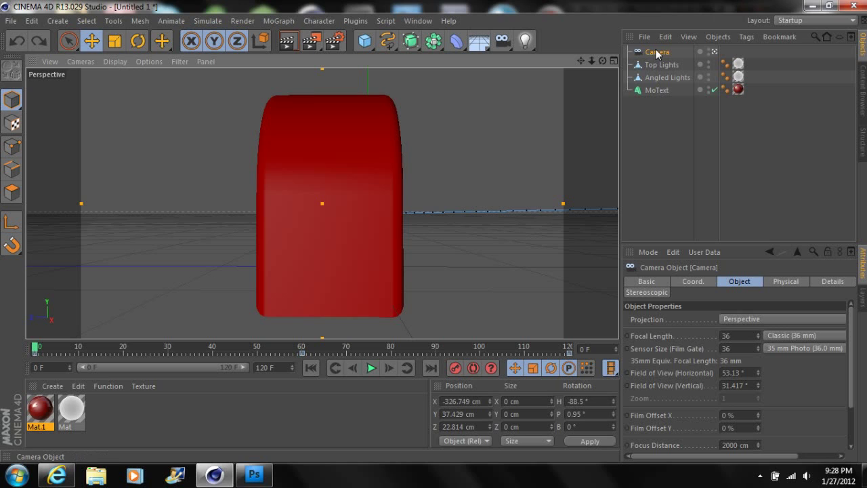
# - Delete the existing camera from the scene
pyautogui.press('Delete')
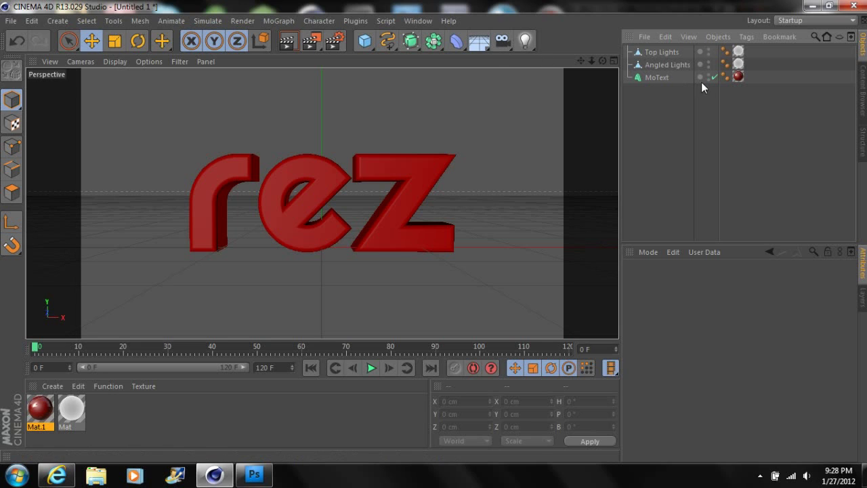
# - Review the Angled Lights and Top Lights objects and the MoText object's text and cap settings
pyautogui.click(668, 66)
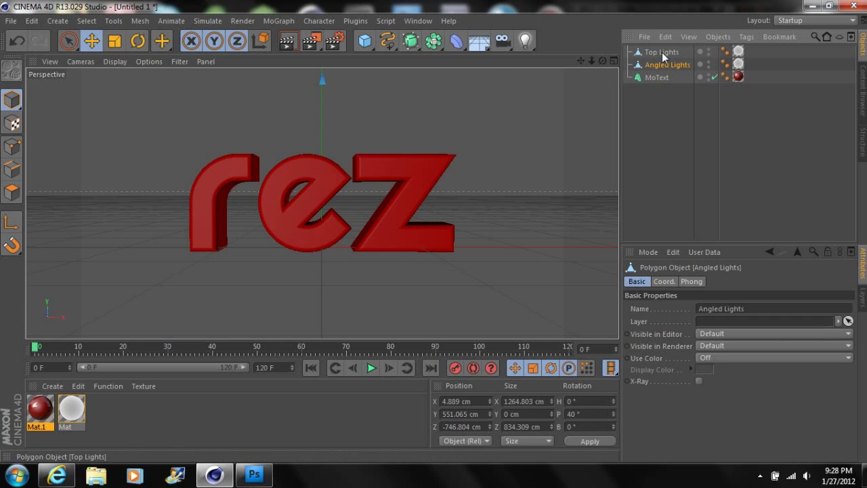
pyautogui.click(662, 52)
pyautogui.click(645, 40)
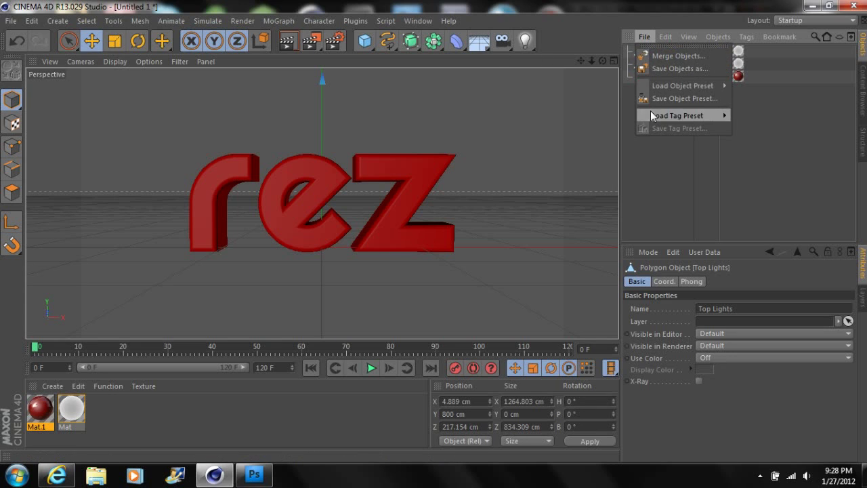
pyautogui.click(669, 175)
pyautogui.click(669, 78)
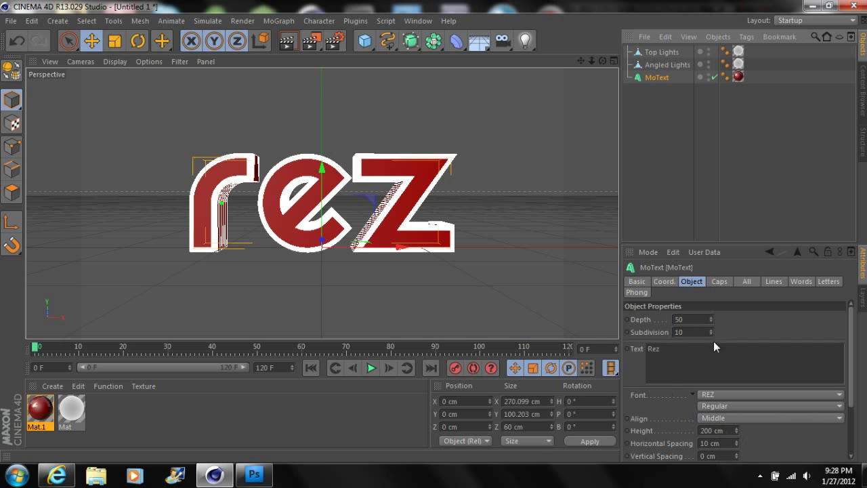
pyautogui.click(719, 287)
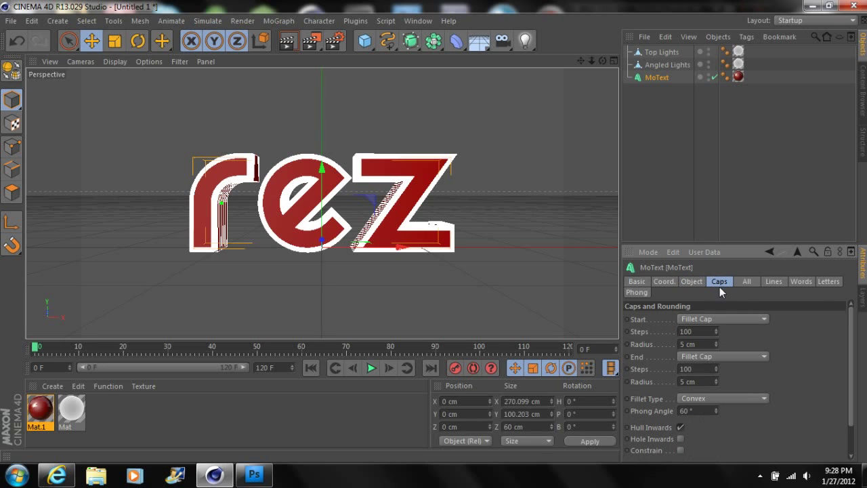
pyautogui.click(722, 233)
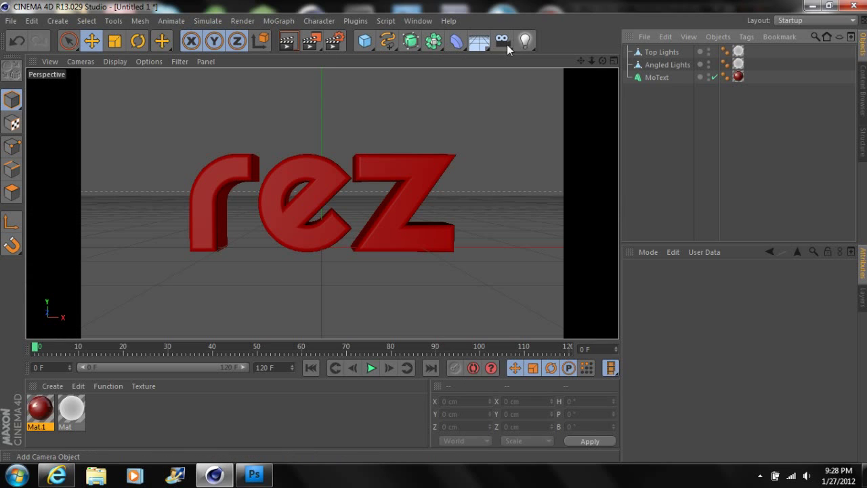
# - Add a new camera to the scene and look through it in the perspective view
pyautogui.moveTo(503, 41); pyautogui.dragTo(537, 59)
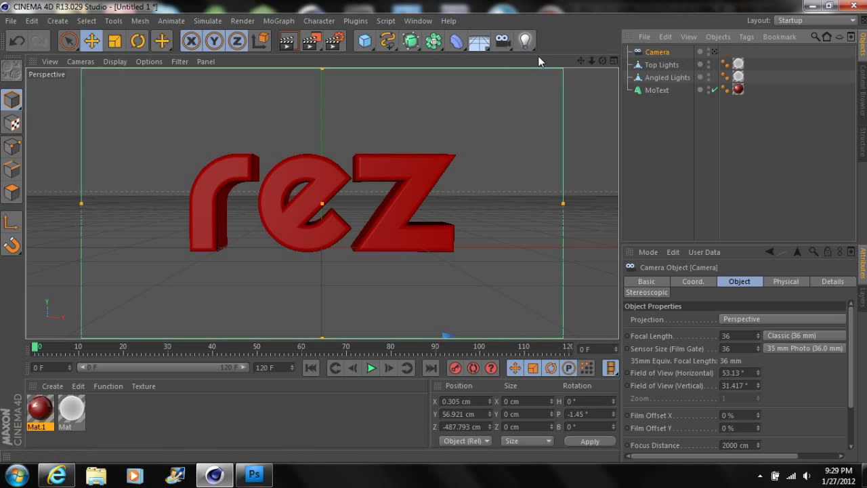
pyautogui.click(83, 62)
pyautogui.moveTo(108, 97)
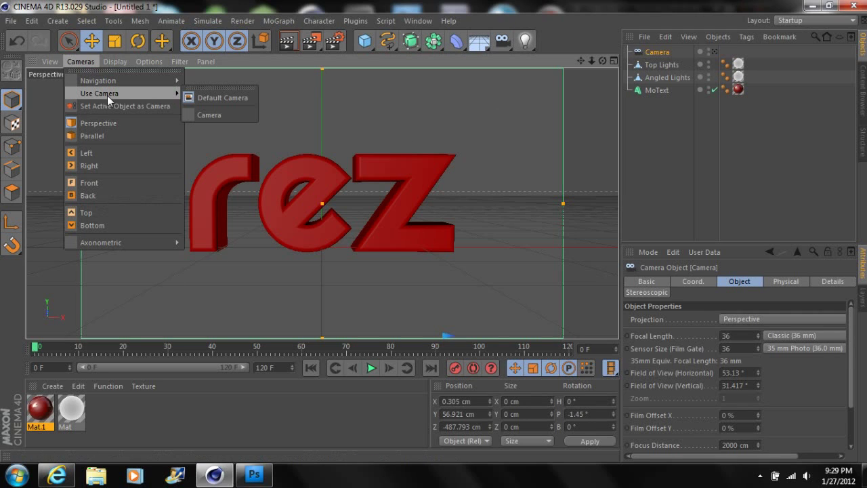
pyautogui.click(206, 113)
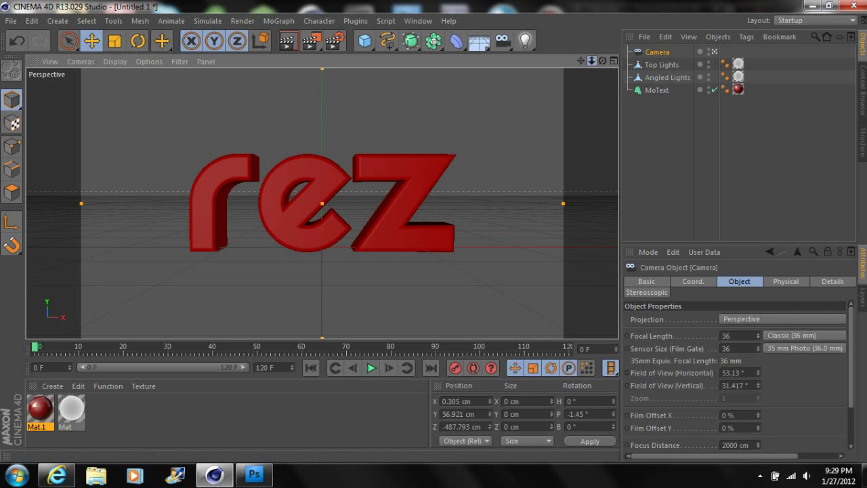
# - Aim the camera at the outer side of the "r" from about X -312, Y 18, Z 26 cm and record a keyframe at frame 0
pyautogui.moveTo(592, 61); pyautogui.dragTo(813, 61)
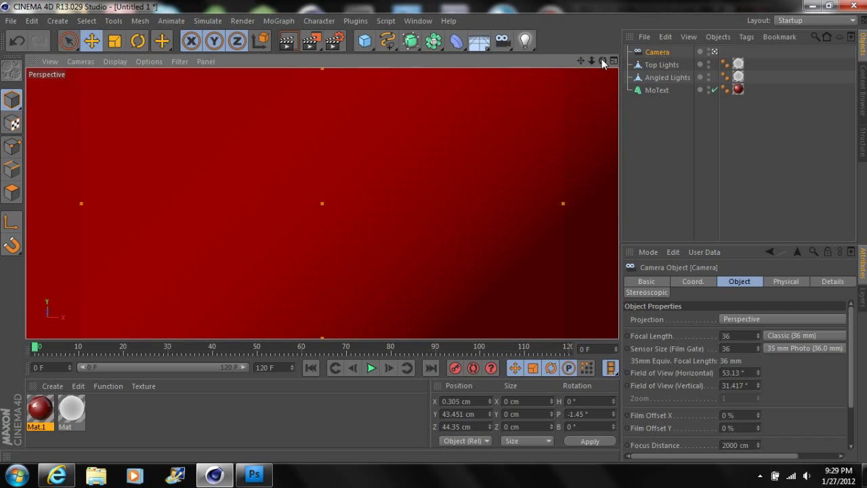
pyautogui.moveTo(602, 61); pyautogui.dragTo(495, 68)
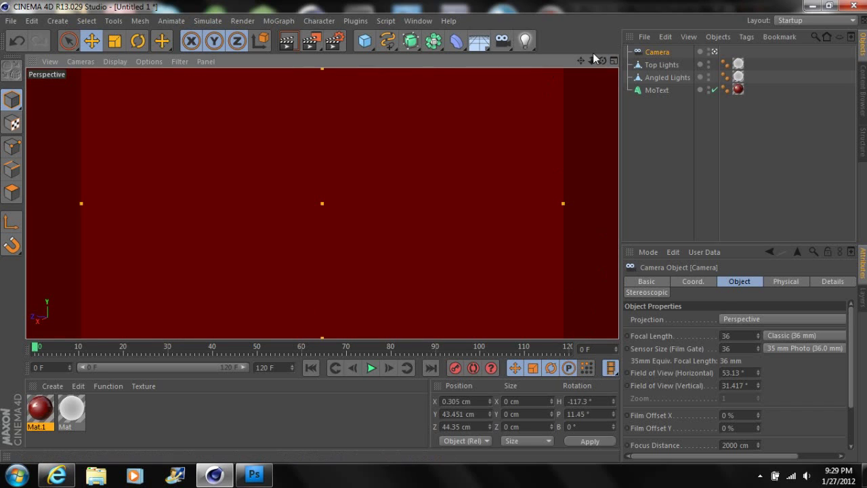
pyautogui.moveTo(591, 61)
pyautogui.mouseDown()
pyautogui.moveTo(616, 59)
pyautogui.moveTo(592, 62)
pyautogui.moveTo(592, 80)
pyautogui.moveTo(595, 54)
pyautogui.moveTo(582, 62)
pyautogui.mouseUp()
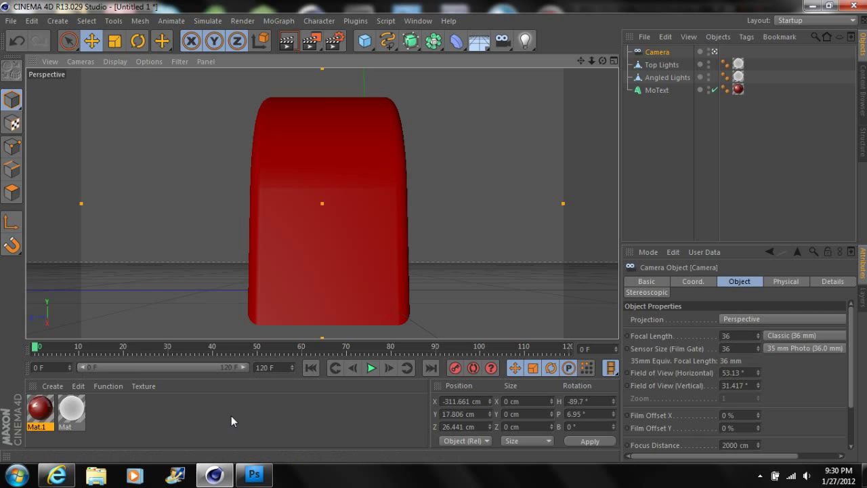
pyautogui.click(456, 369)
# - At frame 60, frame the whole text from the front at about X 0, Y 51, Z -443 cm and record a camera keyframe
pyautogui.moveTo(35, 349); pyautogui.dragTo(302, 351)
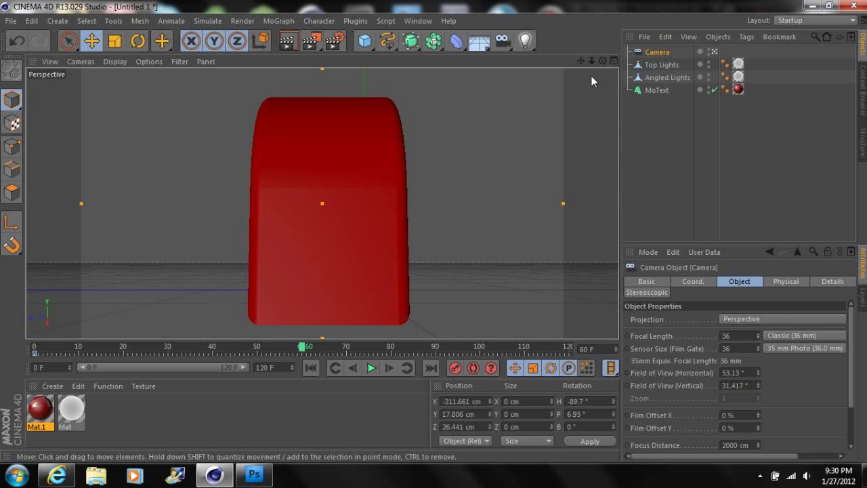
pyautogui.moveTo(580, 61); pyautogui.dragTo(407, 89)
pyautogui.moveTo(603, 61); pyautogui.dragTo(473, 67)
pyautogui.moveTo(583, 60); pyautogui.dragTo(306, 65)
pyautogui.moveTo(322, 203); pyautogui.dragTo(323, 203)
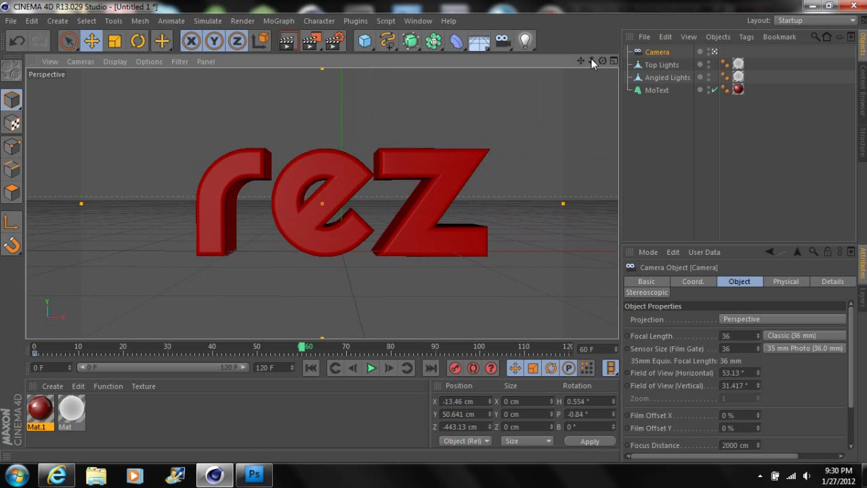
pyautogui.moveTo(580, 59); pyautogui.dragTo(563, 59)
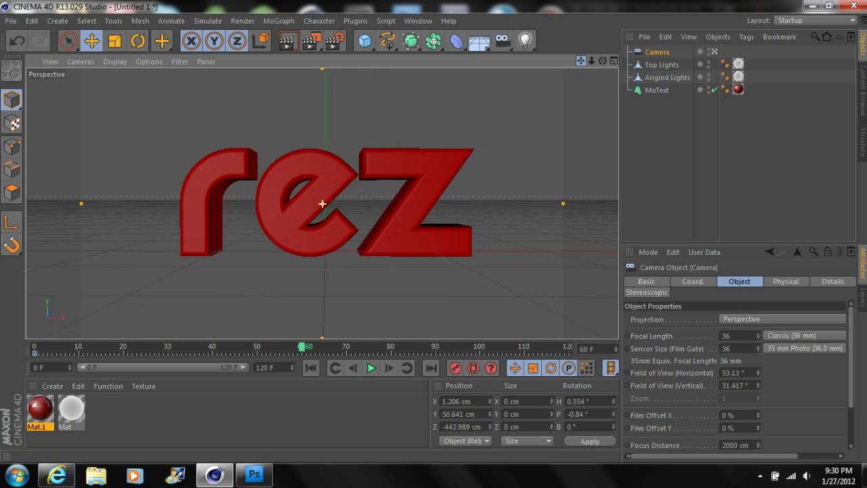
pyautogui.moveTo(322, 203); pyautogui.dragTo(323, 203)
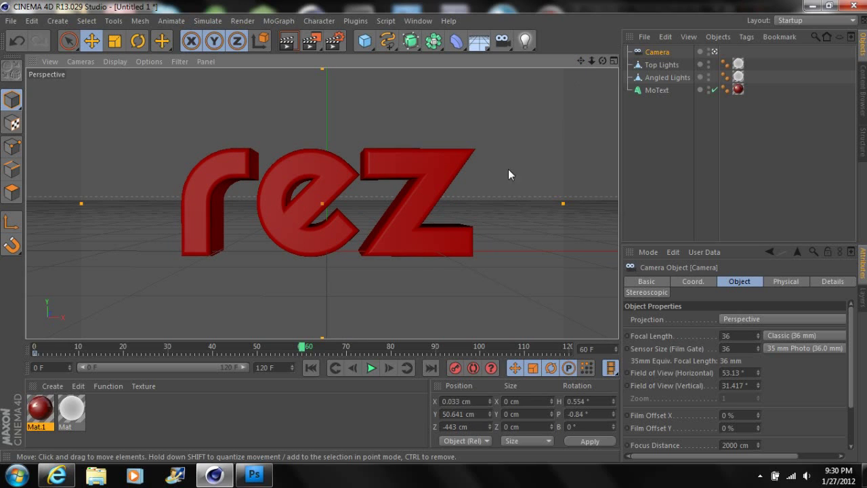
pyautogui.click(457, 368)
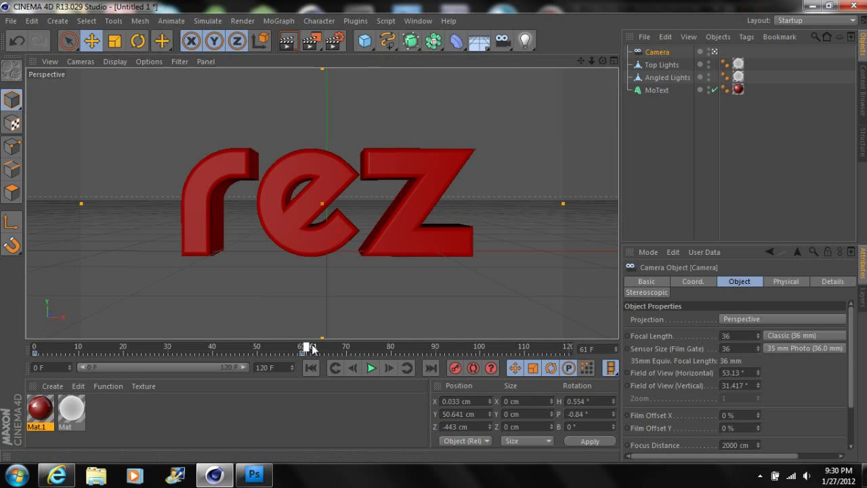
# - At frame 120, aim the camera at the outer side of the "z" from about X 332, Y 51, Z 22 cm and record a keyframe
pyautogui.moveTo(303, 348); pyautogui.dragTo(569, 347)
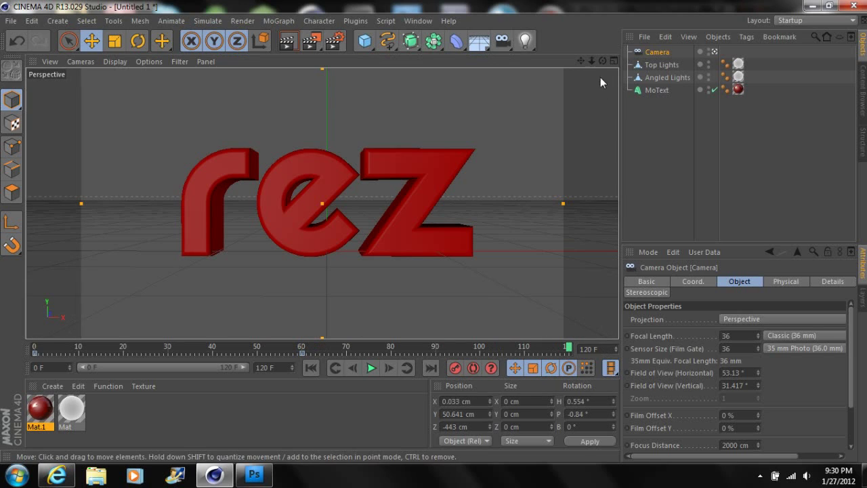
pyautogui.moveTo(581, 61); pyautogui.dragTo(460, 74)
pyautogui.moveTo(604, 60); pyautogui.dragTo(580, 71)
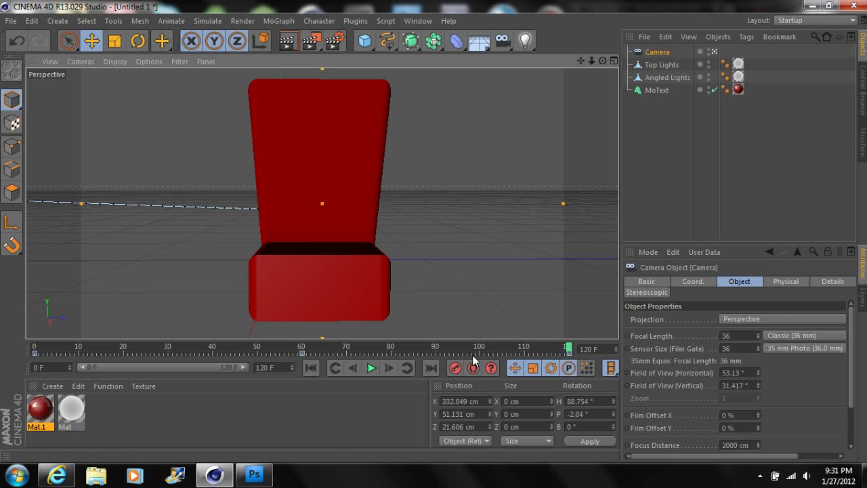
# - Preview the camera animation from start to end, then return to frame 0
pyautogui.click(317, 367)
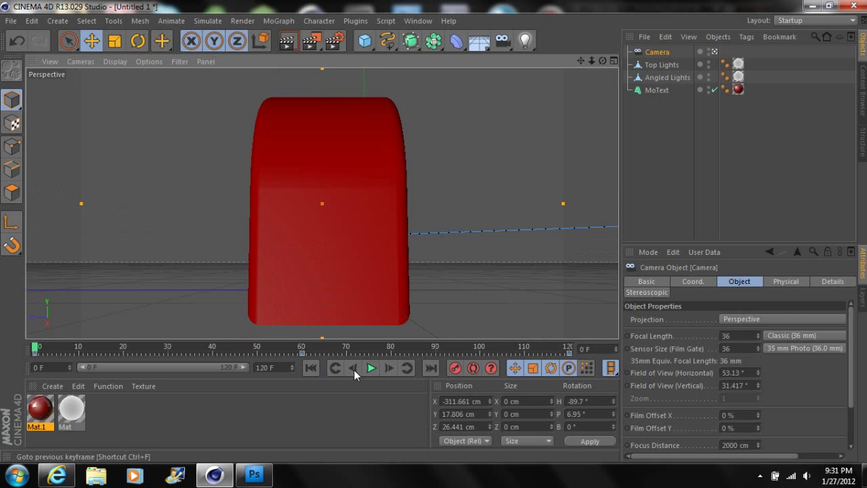
pyautogui.click(430, 368)
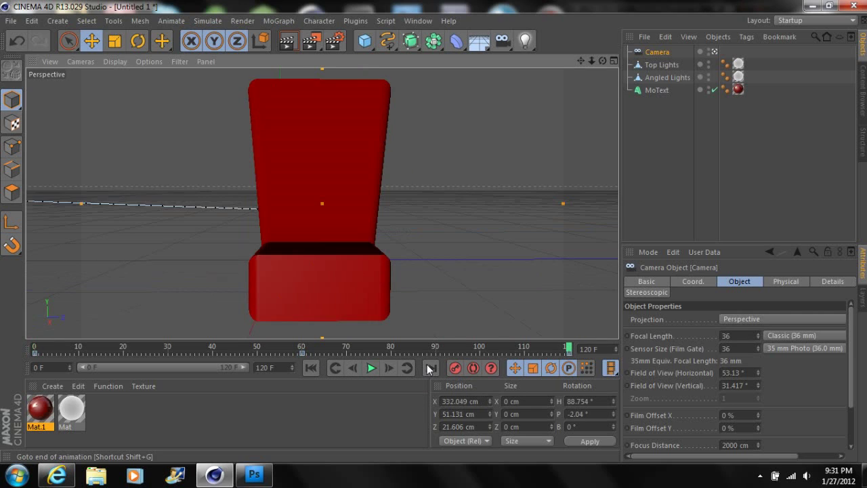
pyautogui.click(372, 369)
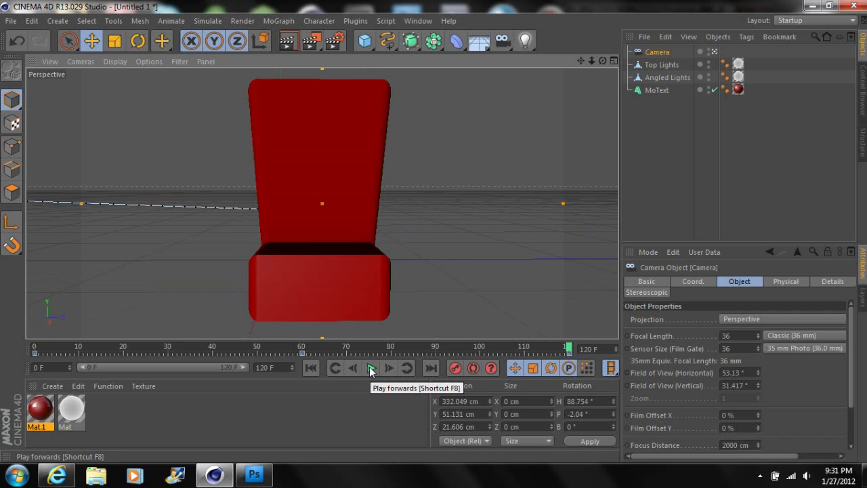
pyautogui.click(371, 368)
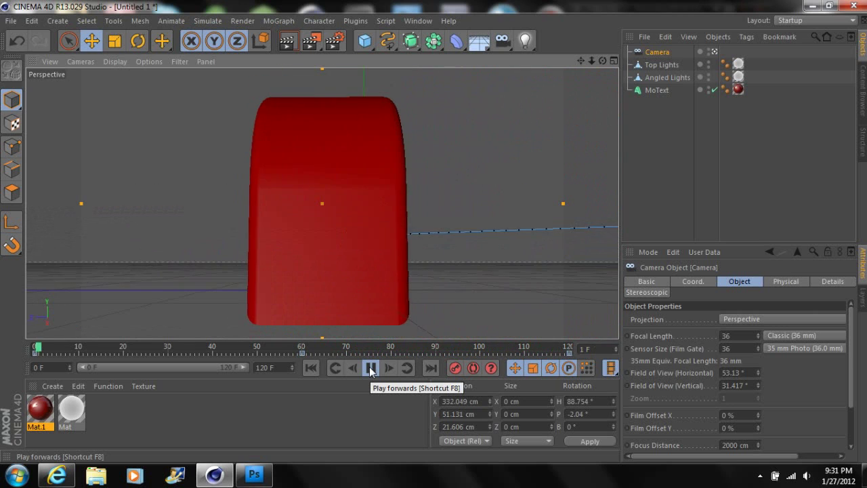
pyautogui.click(371, 368)
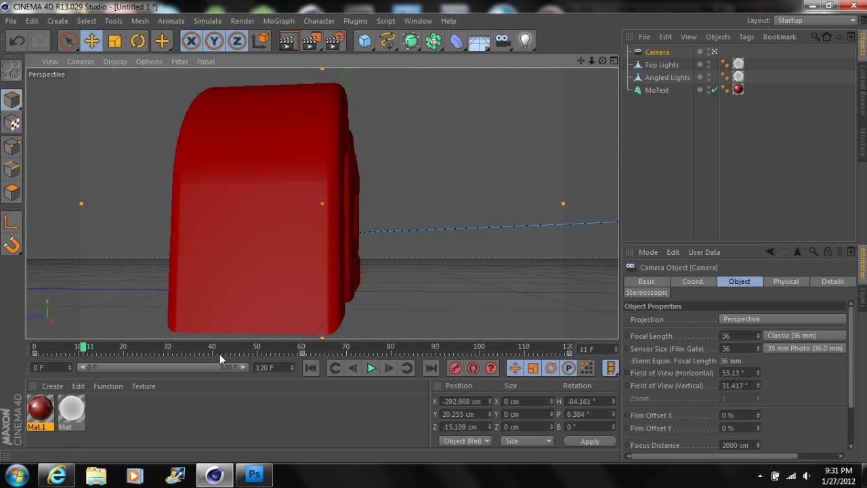
pyautogui.moveTo(84, 351); pyautogui.dragTo(34, 349)
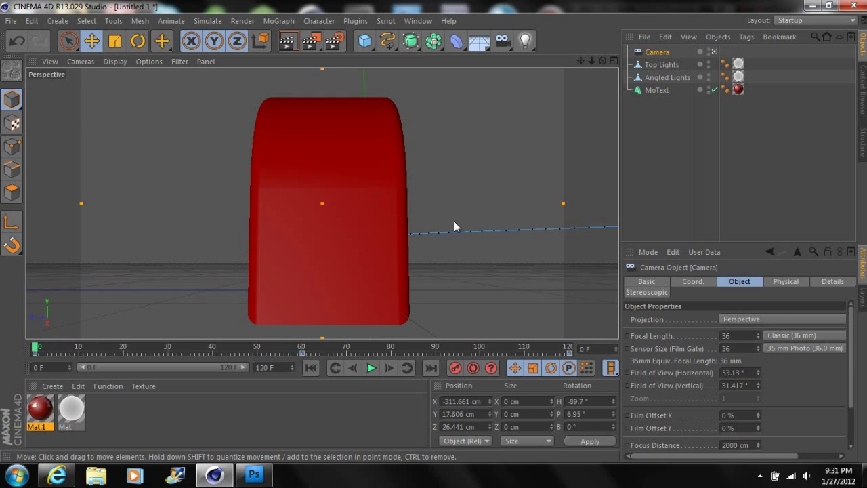
# - Open the render settings and check the file format choices for saving, leaving QuickTime Movie selected
pyautogui.click(648, 160)
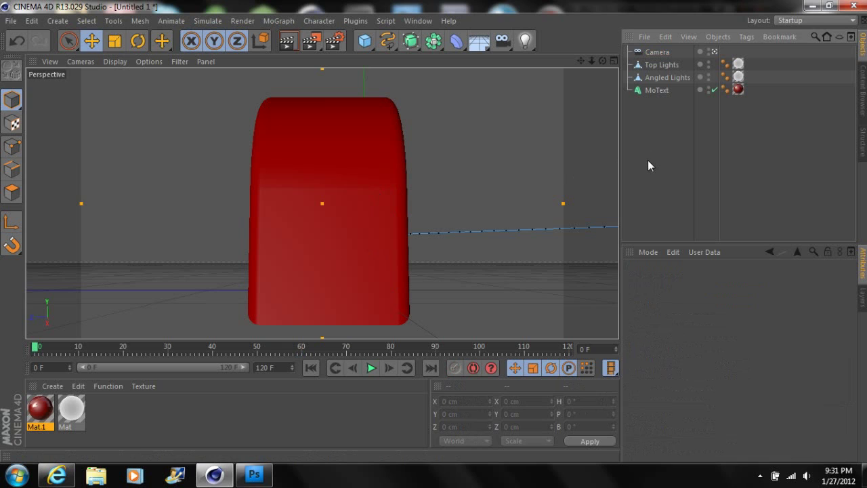
pyautogui.click(336, 41)
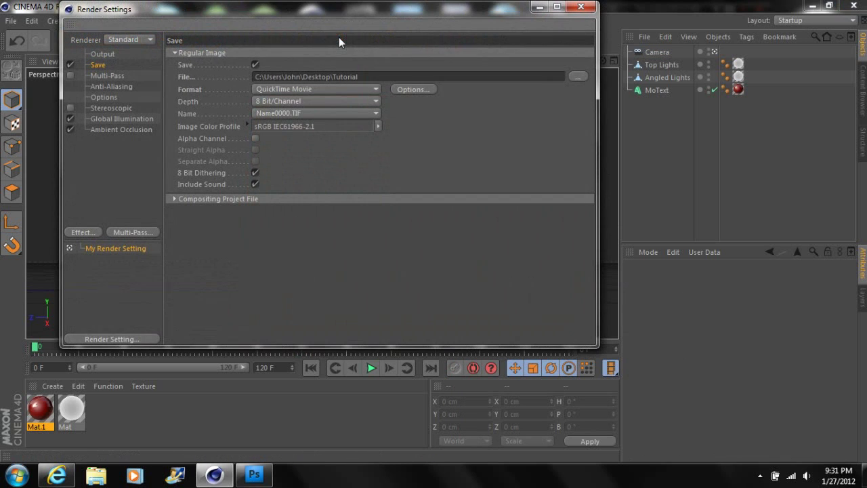
pyautogui.click(296, 90)
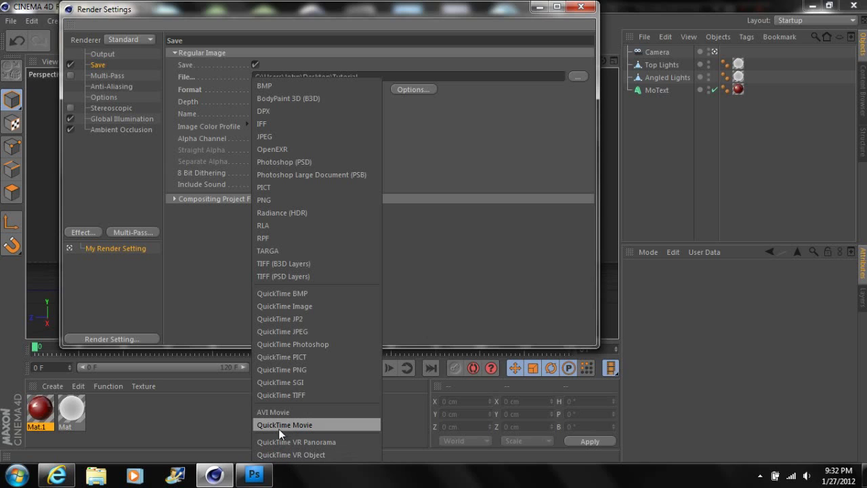
pyautogui.click(428, 240)
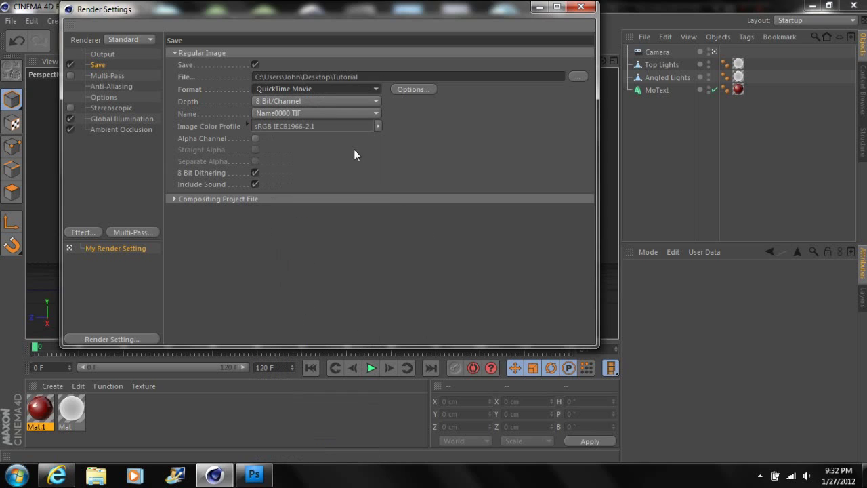
# - Review the Global Illumination, Ambient Occlusion, Anti-Aliasing and Save render settings
pyautogui.click(129, 119)
pyautogui.click(123, 133)
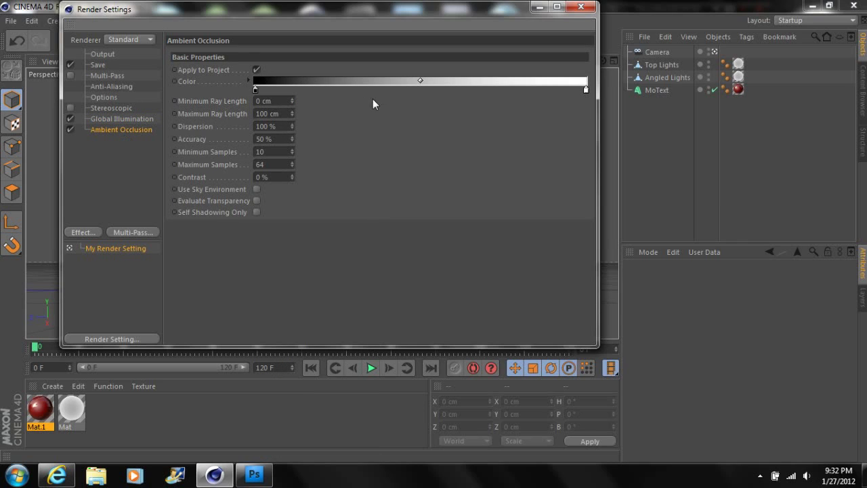
pyautogui.click(123, 88)
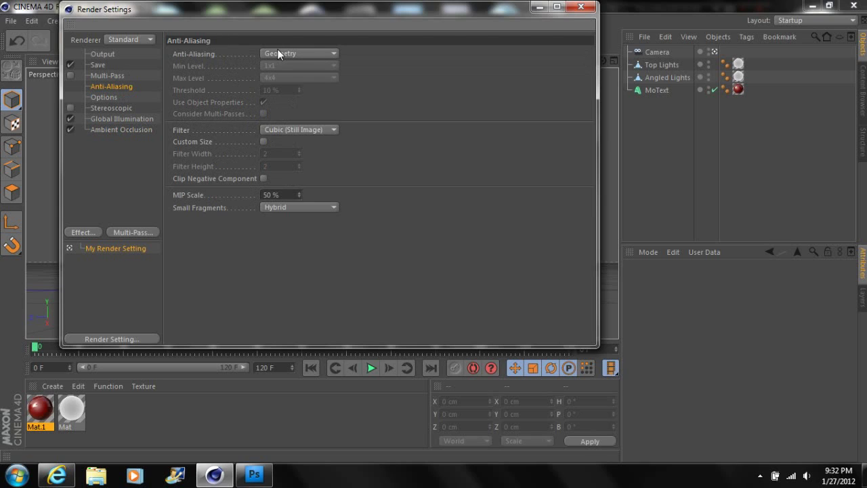
pyautogui.click(99, 64)
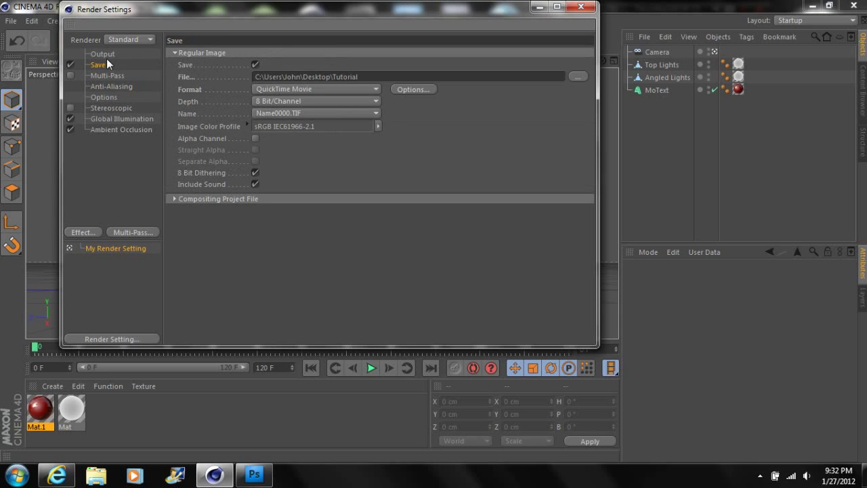
# - Set the render output to the HDV/HDTV 720 29.97 film/video preset
pyautogui.click(103, 54)
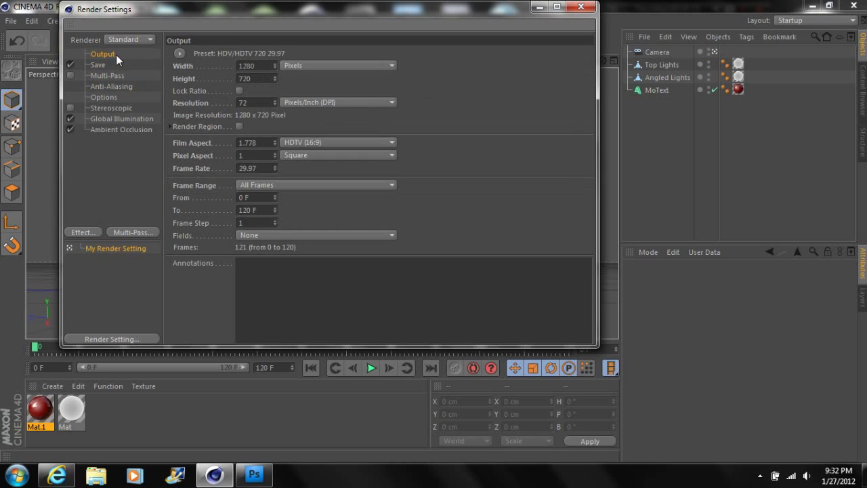
pyautogui.click(180, 53)
pyautogui.moveTo(201, 94)
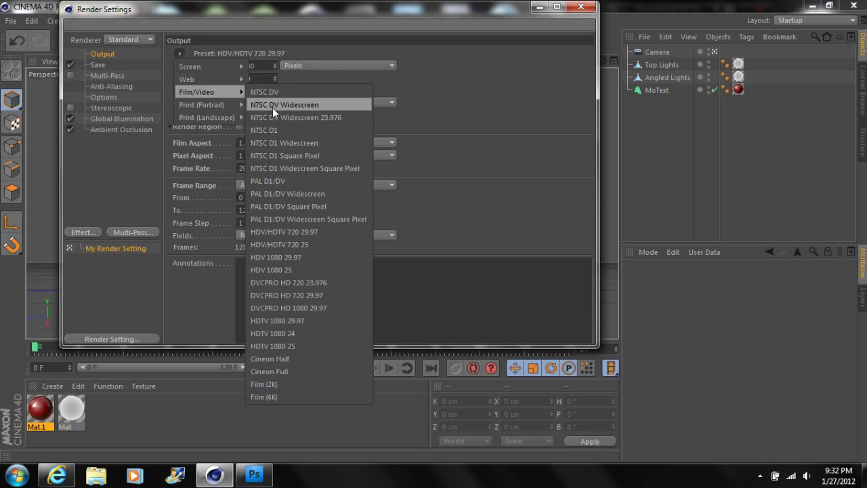
pyautogui.click(291, 231)
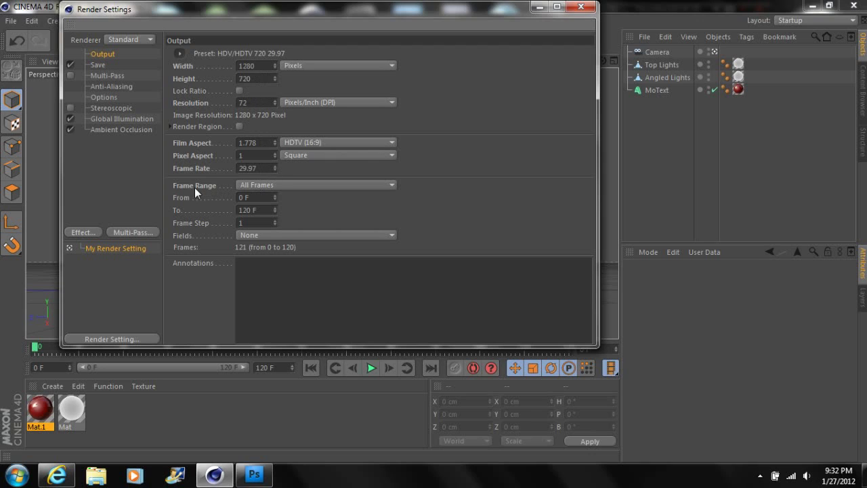
# - Set the render output's frame range to Manual, ending at frame 120, and close the render settings
pyautogui.click(262, 186)
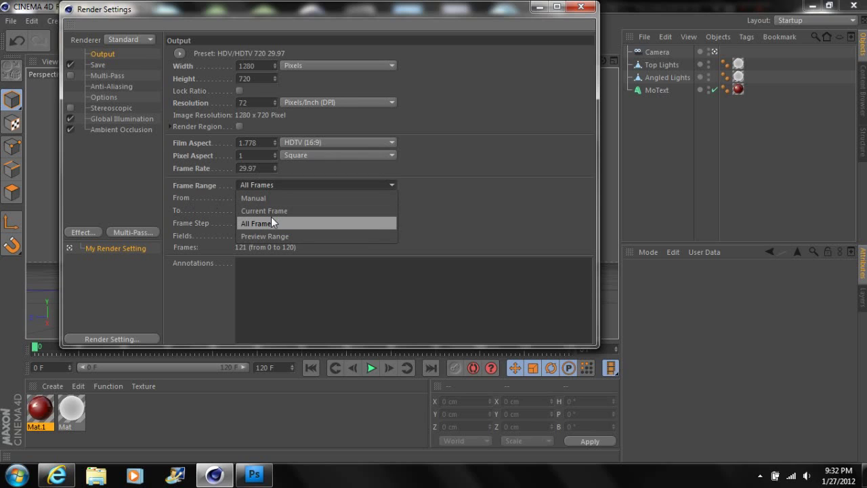
pyautogui.click(271, 223)
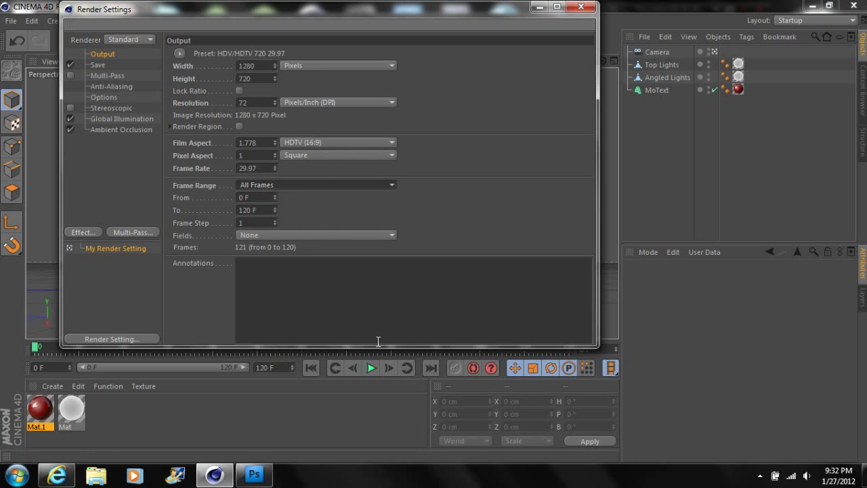
pyautogui.click(356, 186)
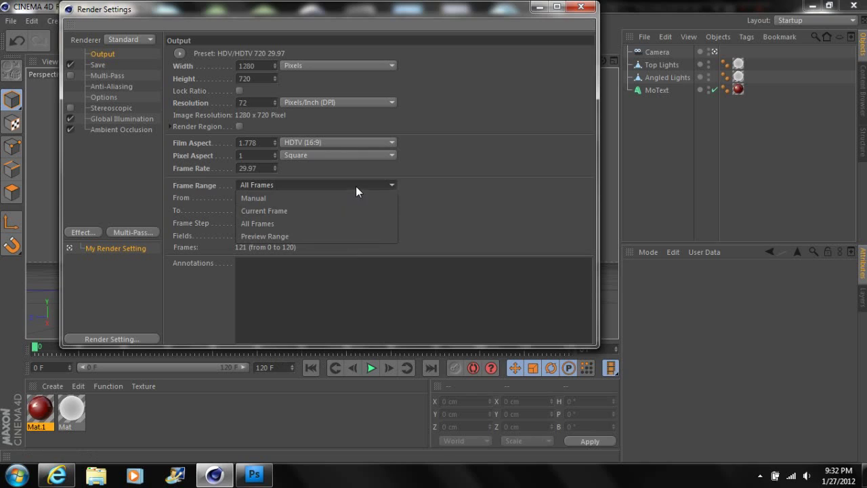
pyautogui.click(324, 200)
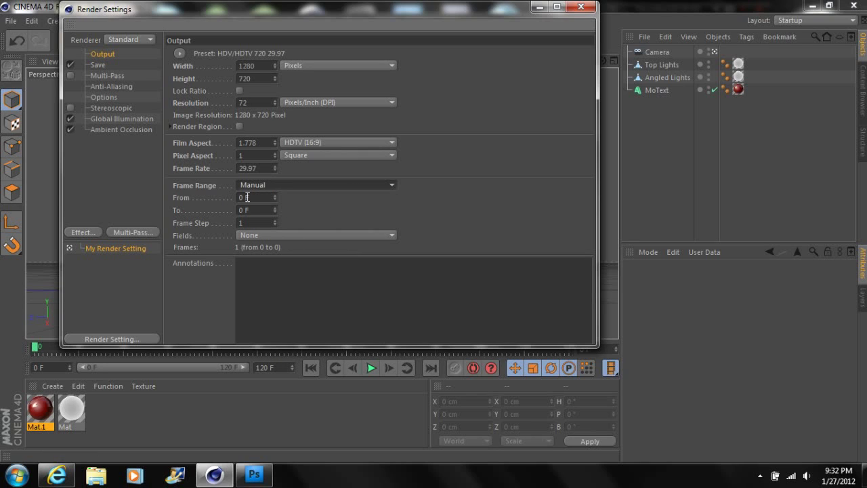
pyautogui.click(243, 209)
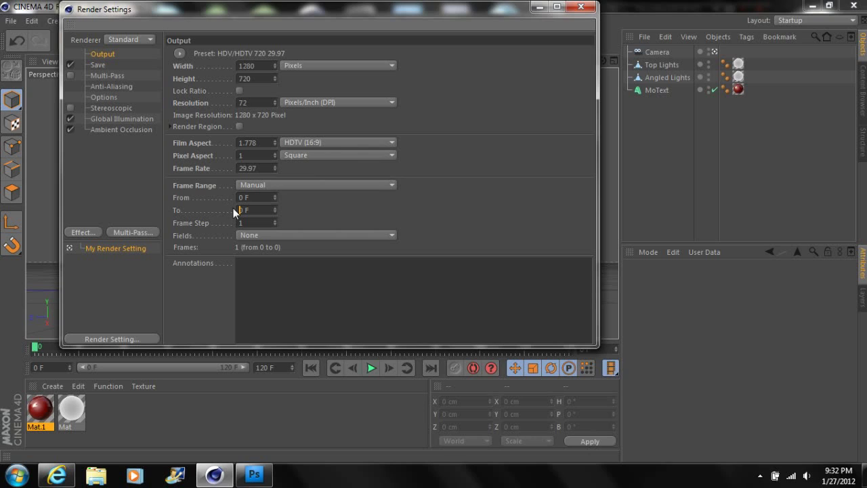
pyautogui.write('12')
pyautogui.click(324, 218)
pyautogui.click(581, 10)
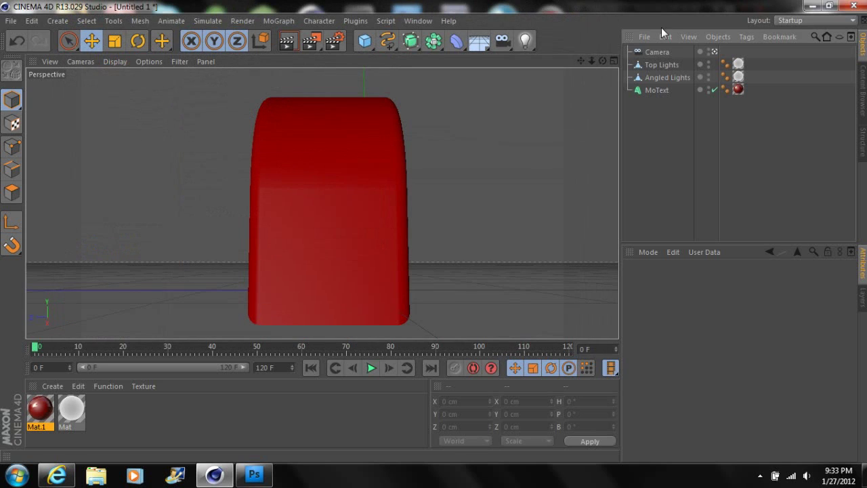
# - Minimize Cinema 4D, play the rendered Tutorial movie from the desktop in QuickTime Player, close it and return to Cinema 4D
pyautogui.click(813, 6)
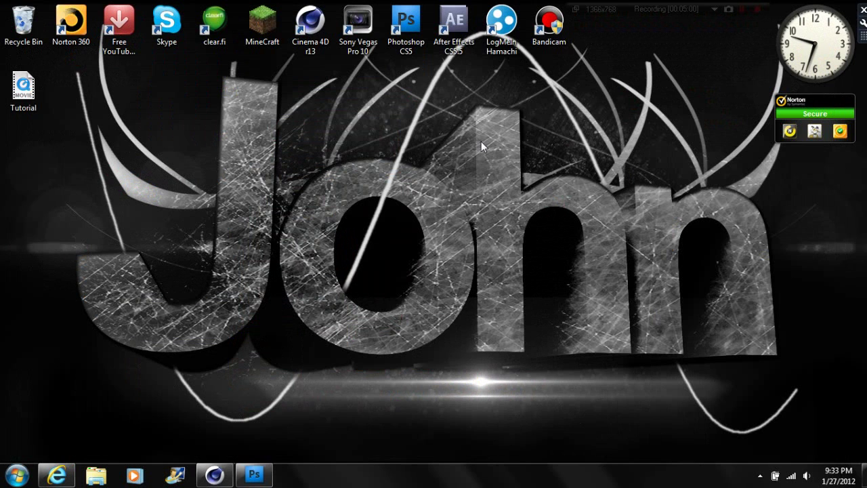
pyautogui.doubleClick(22, 86)
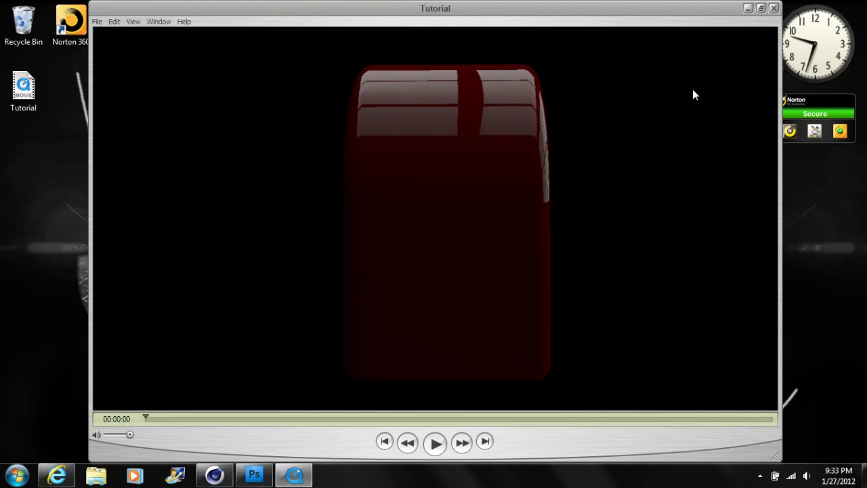
pyautogui.click(437, 445)
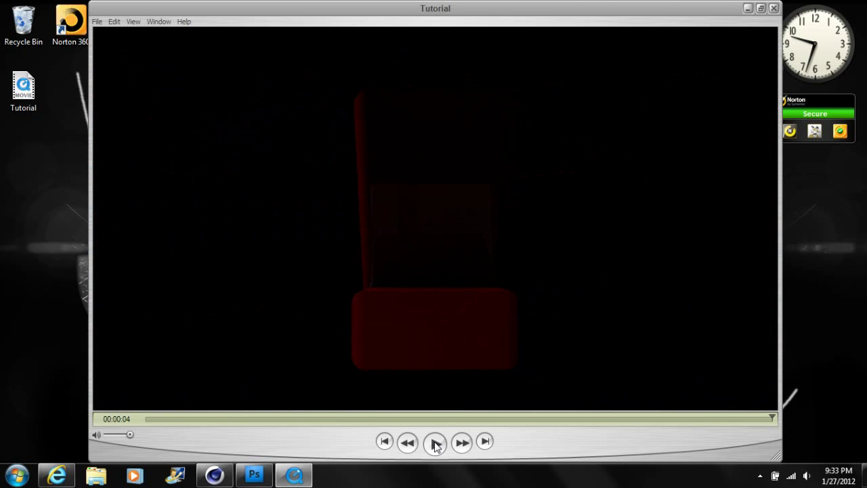
pyautogui.click(436, 444)
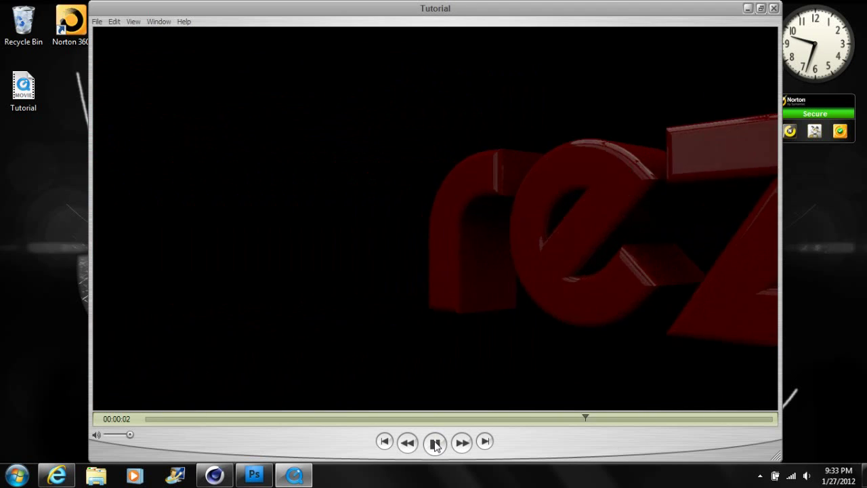
pyautogui.click(435, 444)
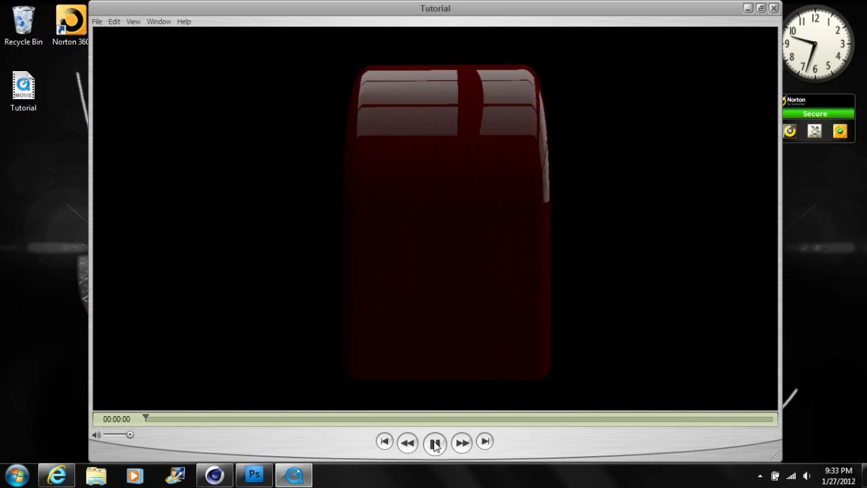
pyautogui.click(435, 444)
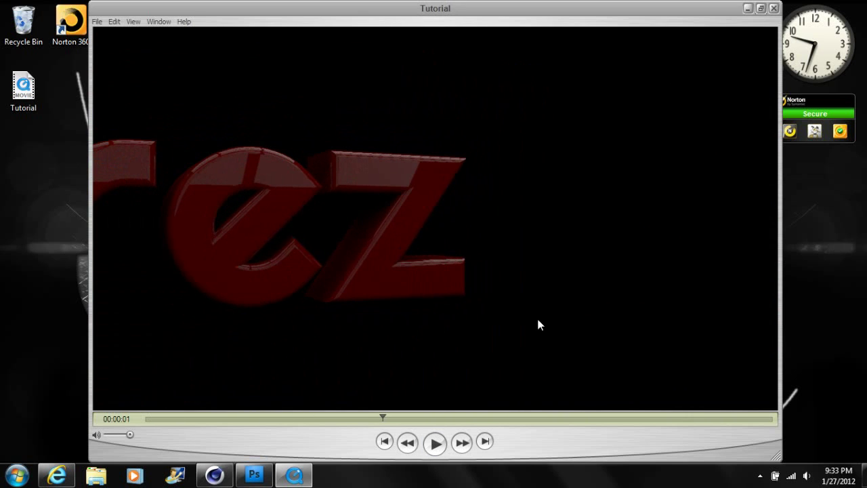
pyautogui.click(774, 9)
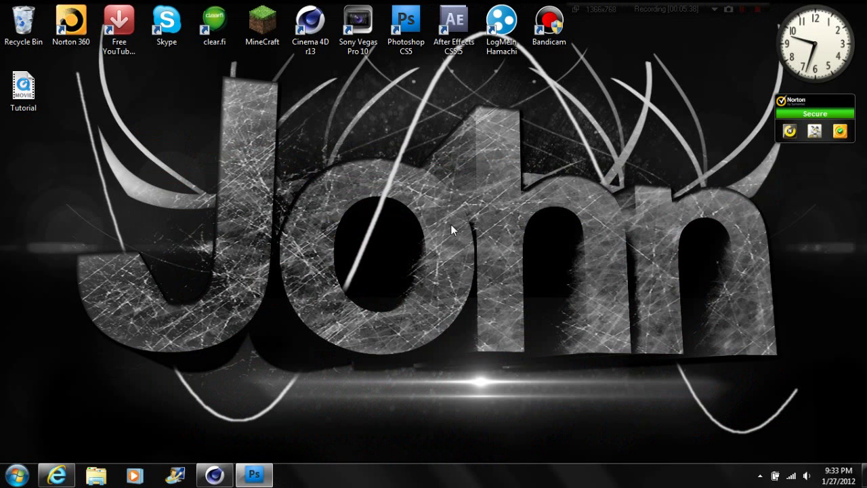
pyautogui.click(215, 474)
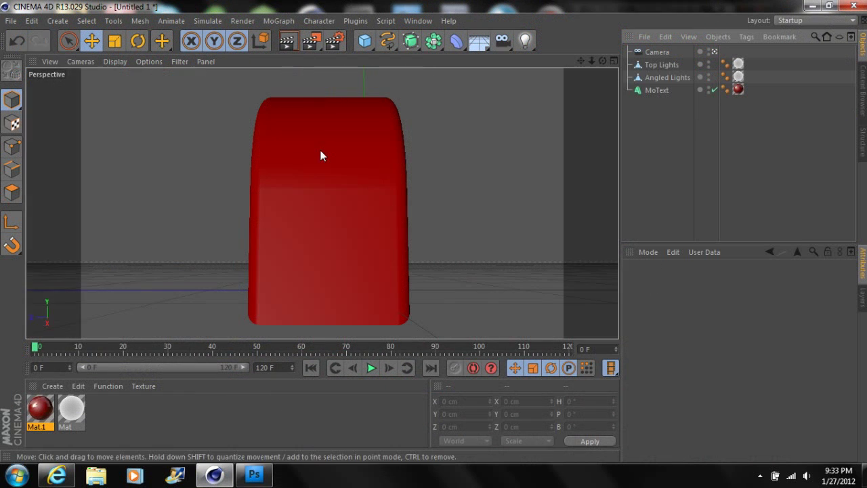
pyautogui.click(281, 21)
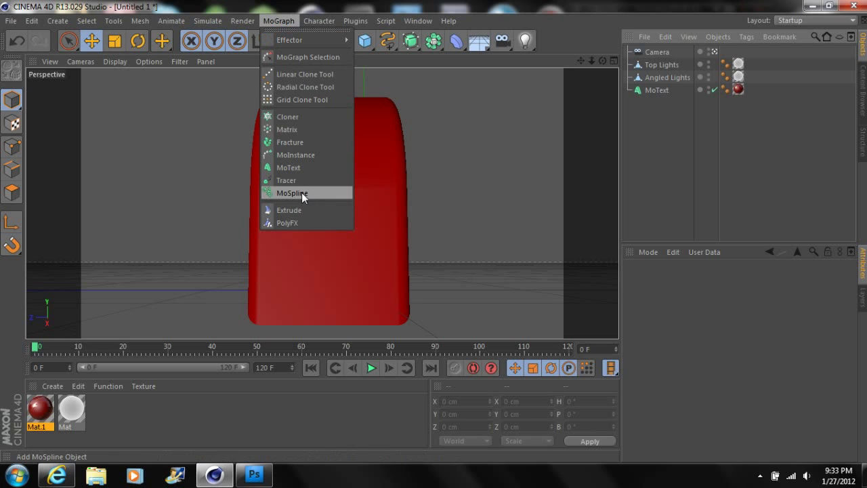
pyautogui.moveTo(319, 41)
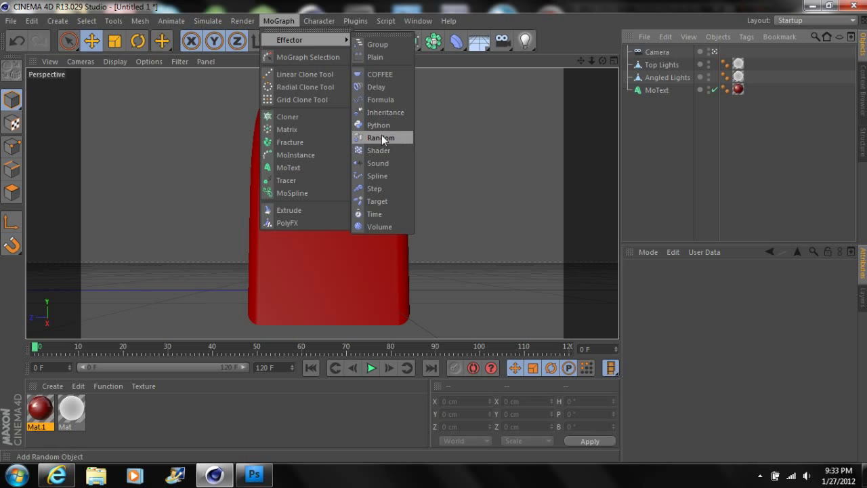
pyautogui.click(289, 25)
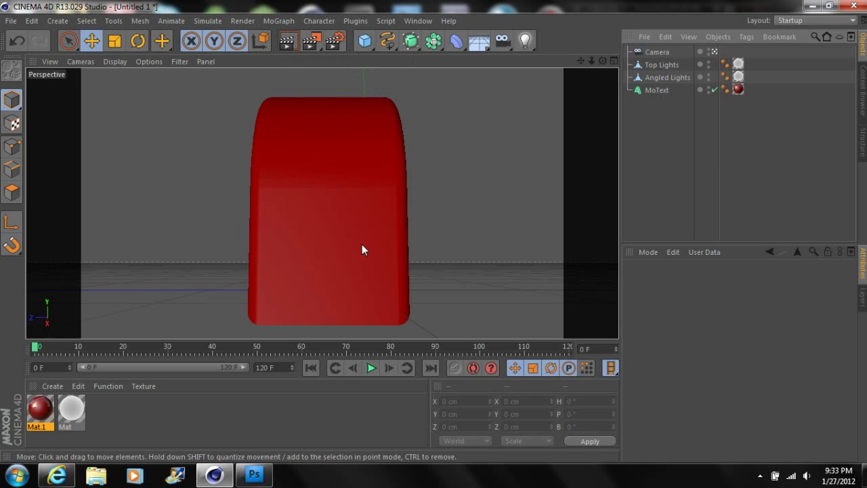